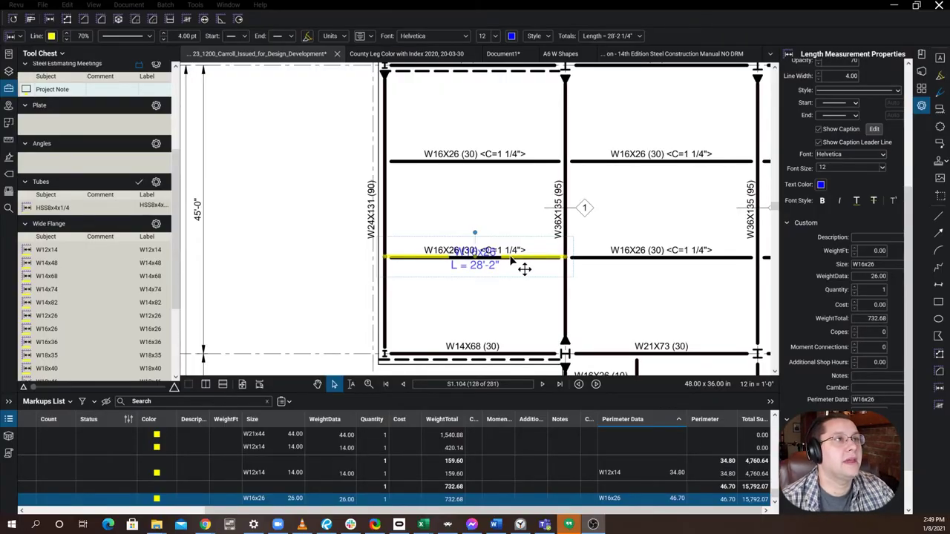
drag(542, 295, 479, 292)
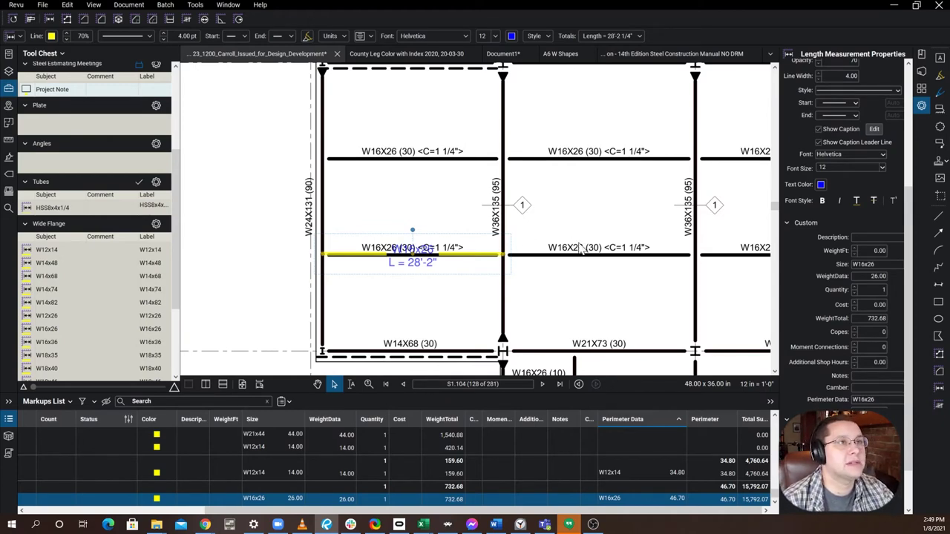
drag(651, 279, 615, 285)
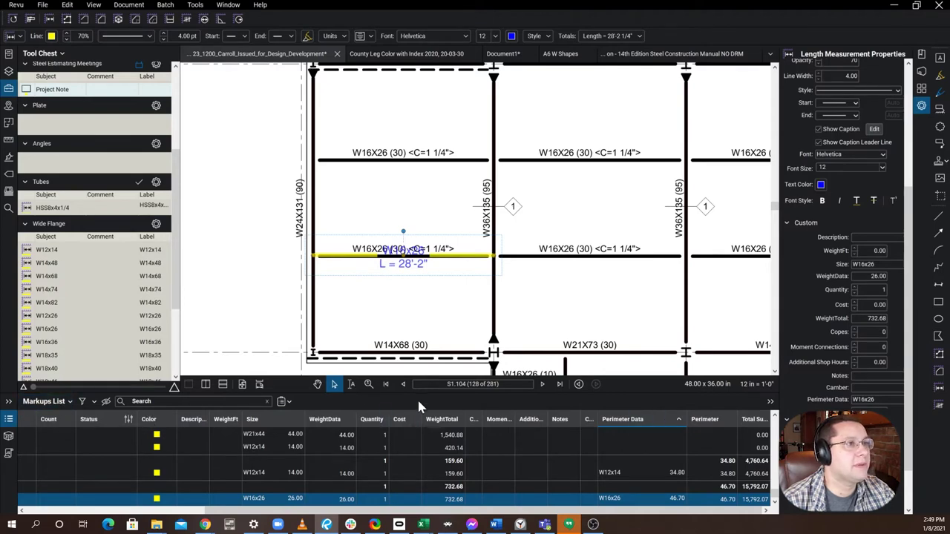
drag(420, 393, 407, 466)
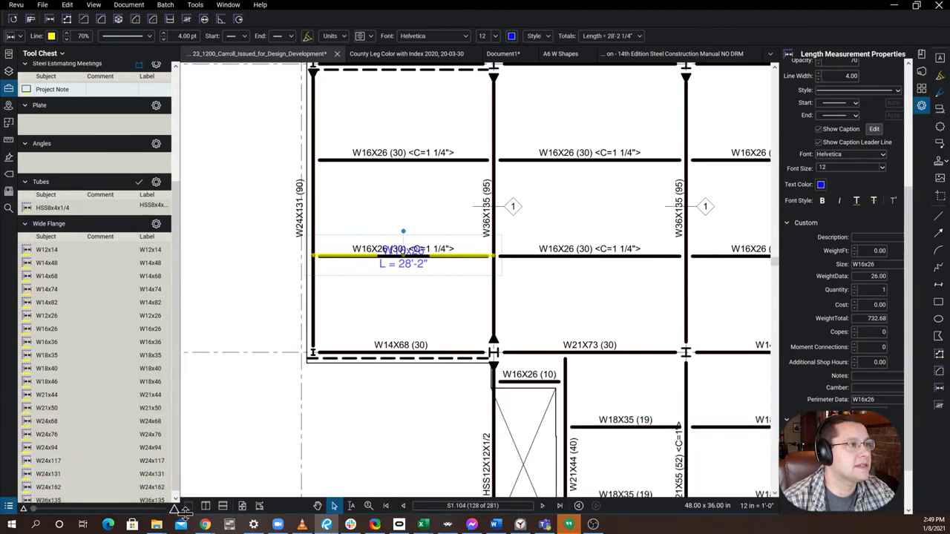
click(334, 506)
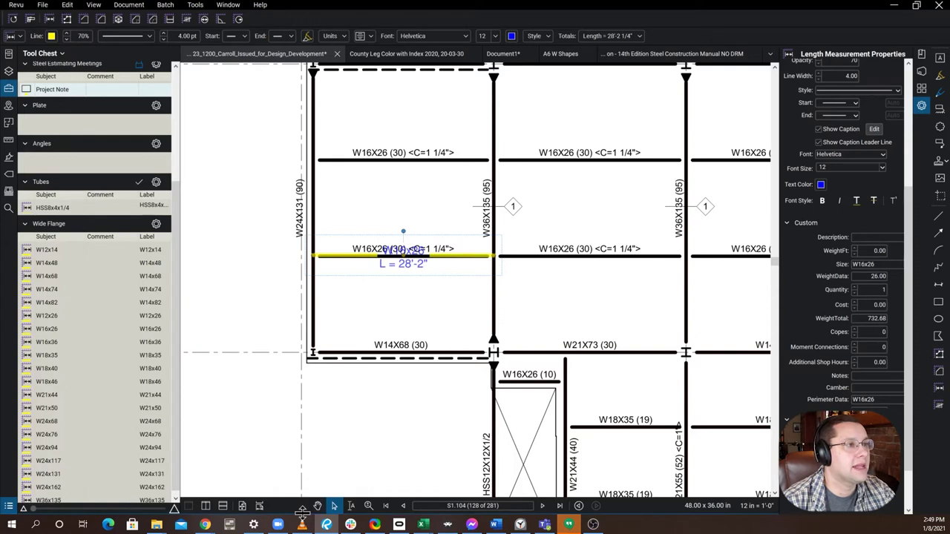
click(301, 511)
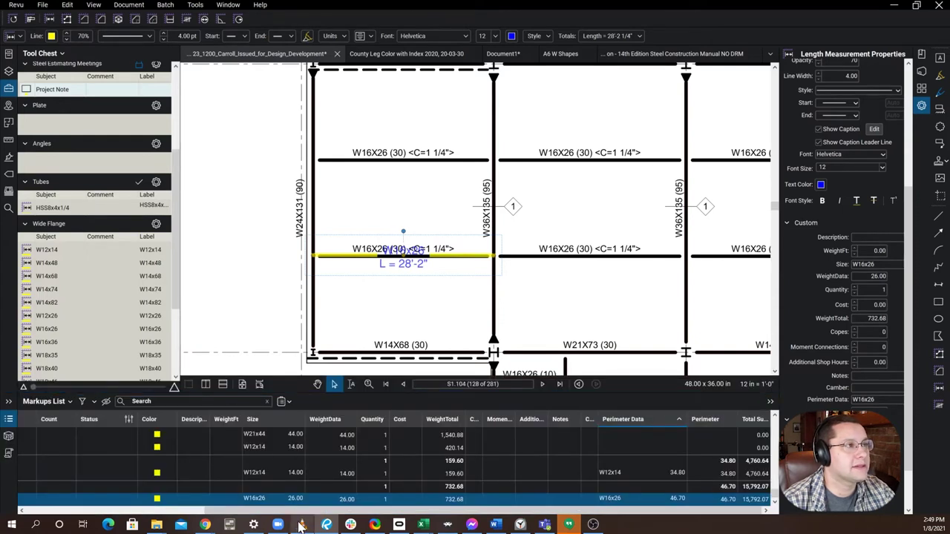
Go to Manage Columns > Custom Columns in the Markups List and select the Perimeter Data column to modify.
click(69, 402)
mouse_move(56, 421)
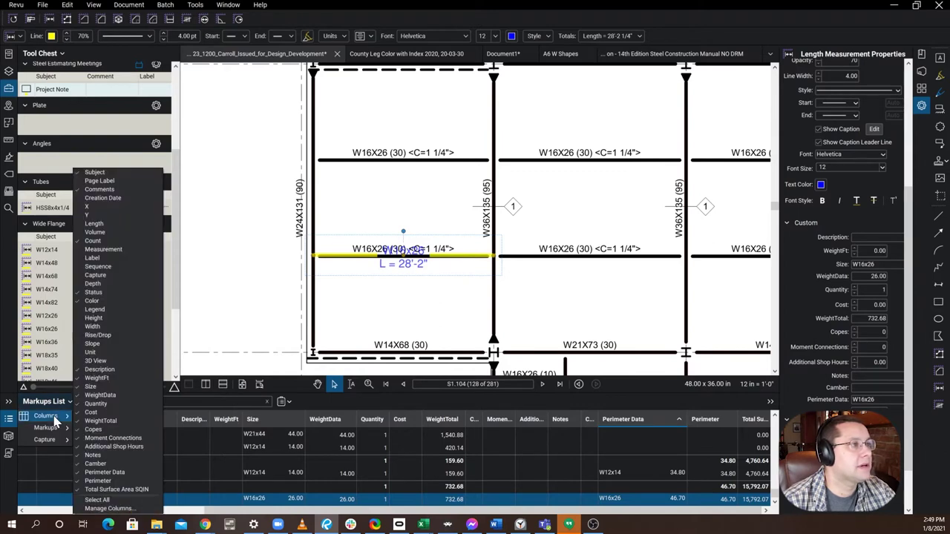
click(141, 515)
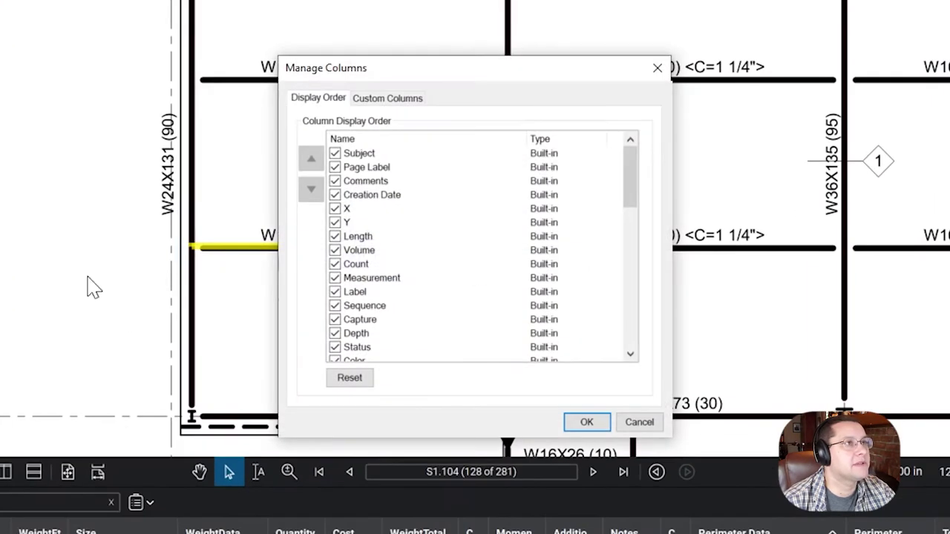
click(387, 103)
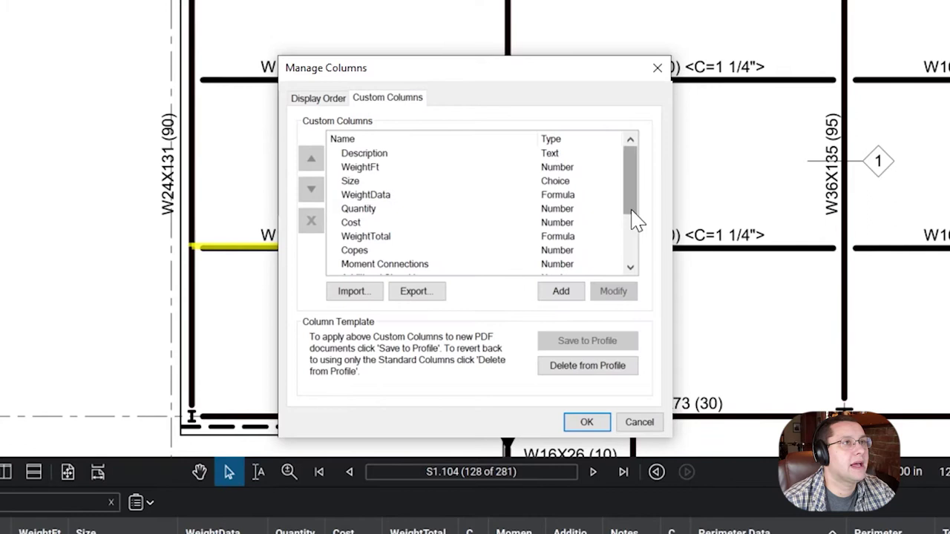
drag(630, 206, 632, 261)
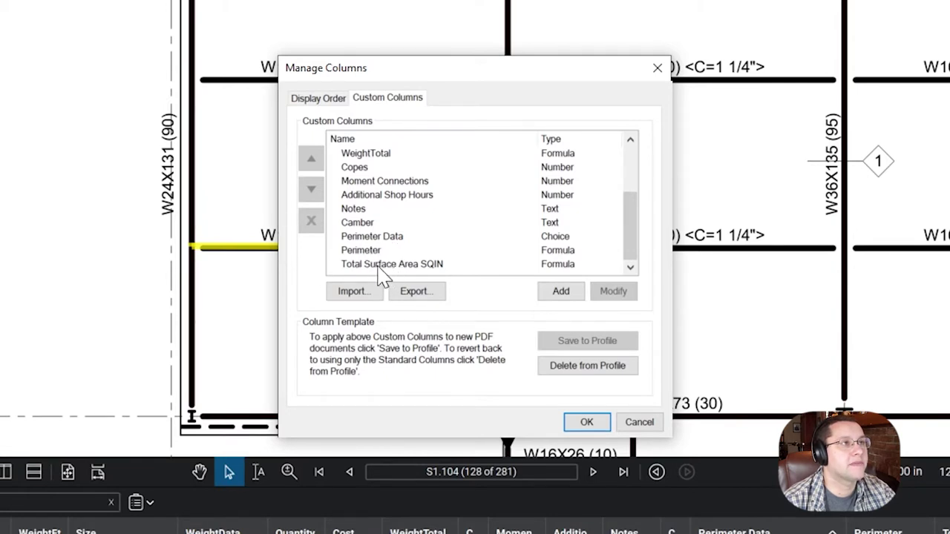
click(429, 237)
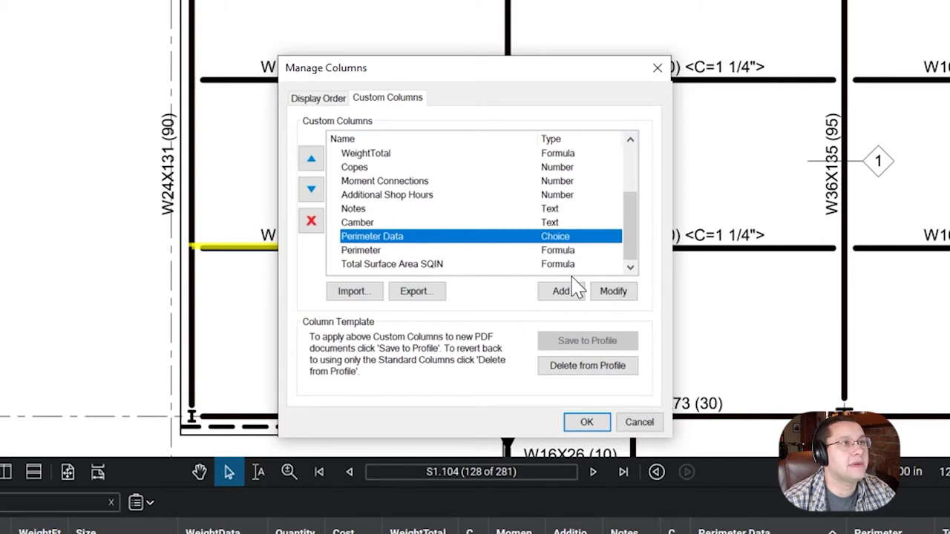
click(613, 293)
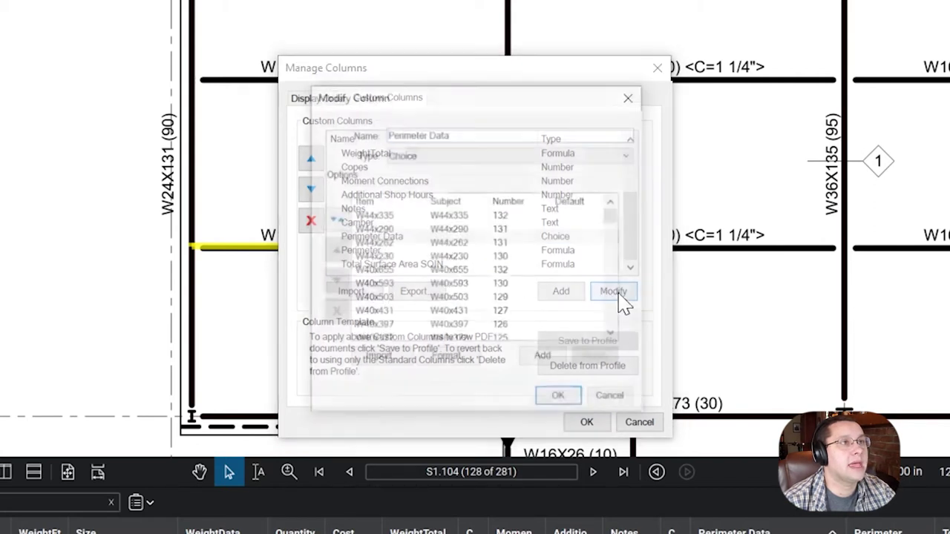
Bring up the Modify Column settings for Perimeter Data to review its W-shape perimeter choices.
click(615, 294)
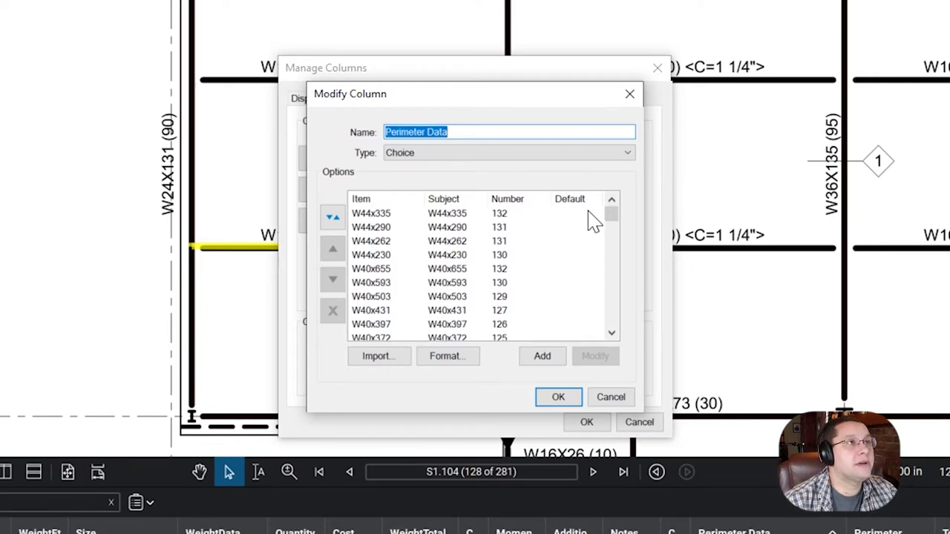
Import choices for Perimeter Data from a file, browsing to the Reference folder.
click(394, 359)
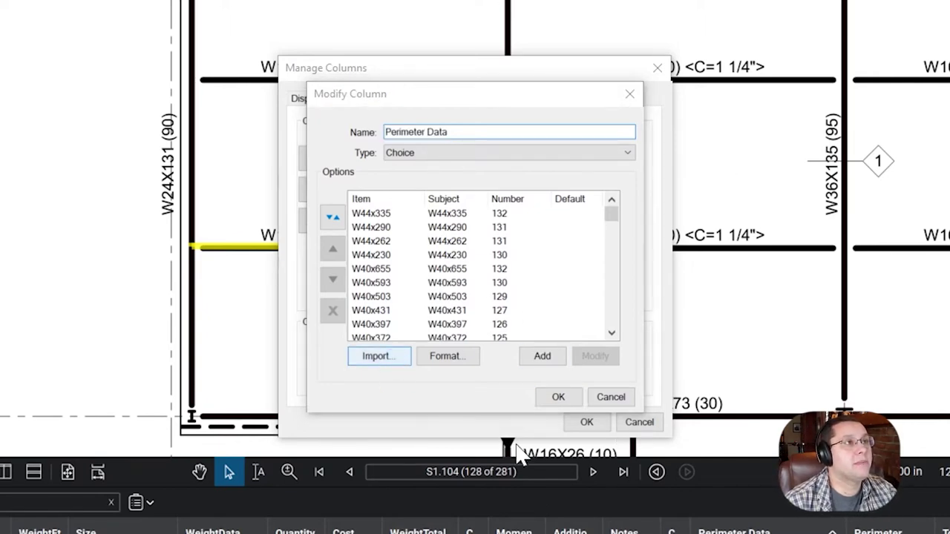
scroll(690, 403, down, 3)
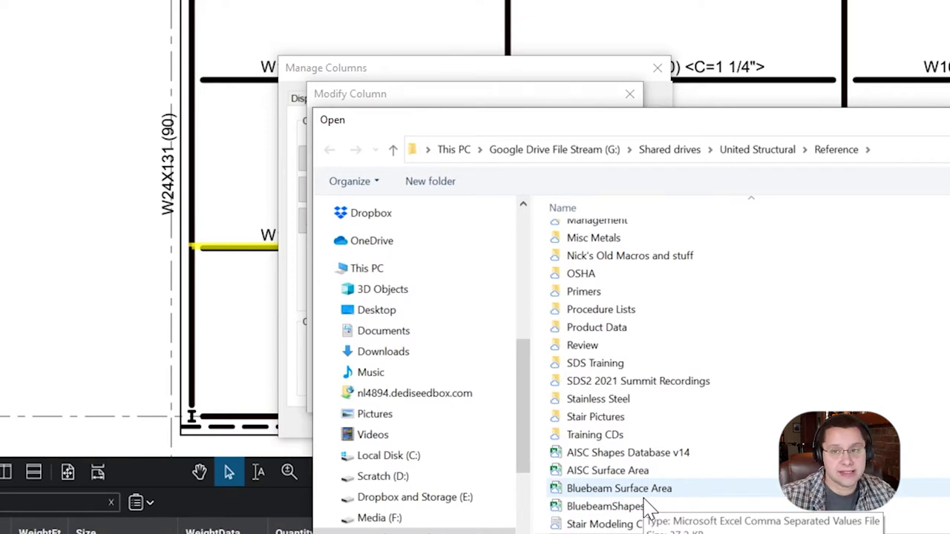
double_click(605, 506)
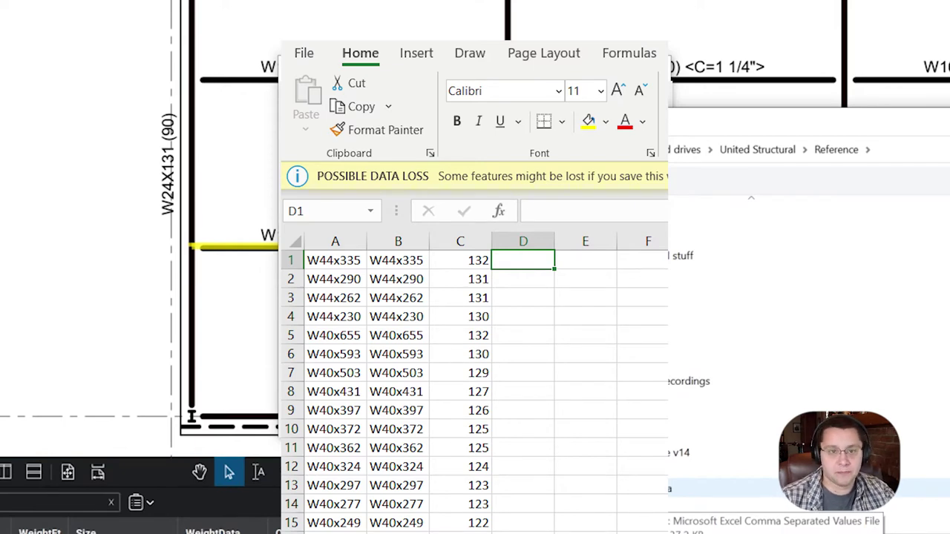
key(alt+Tab)
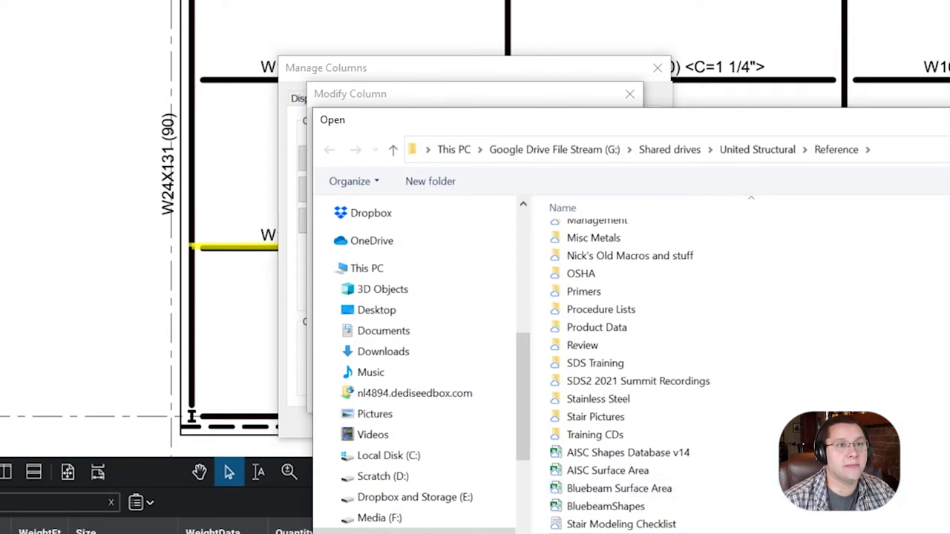
Import the Bluebeam Surface Area file as the Perimeter Data choice list.
key(Return)
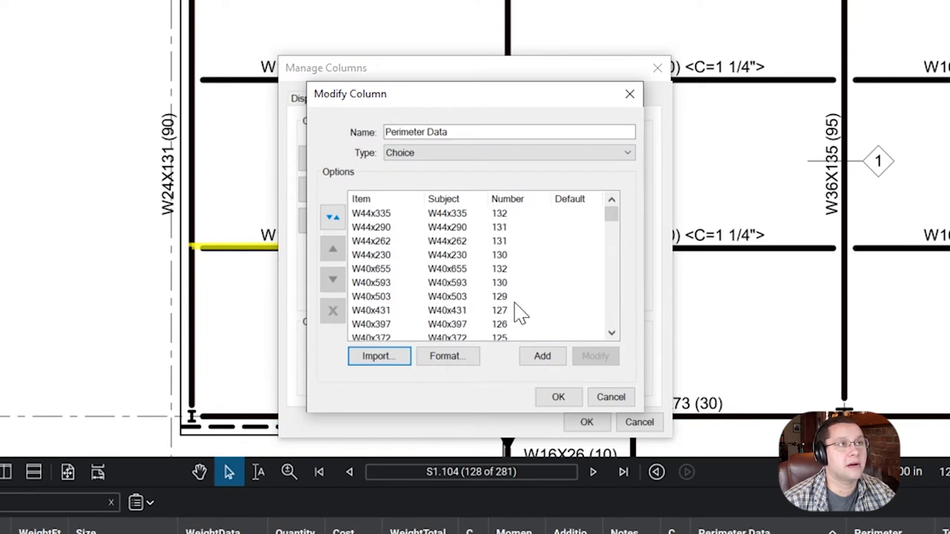
Confirm the Perimeter Data changes and select the Perimeter column for editing.
click(557, 398)
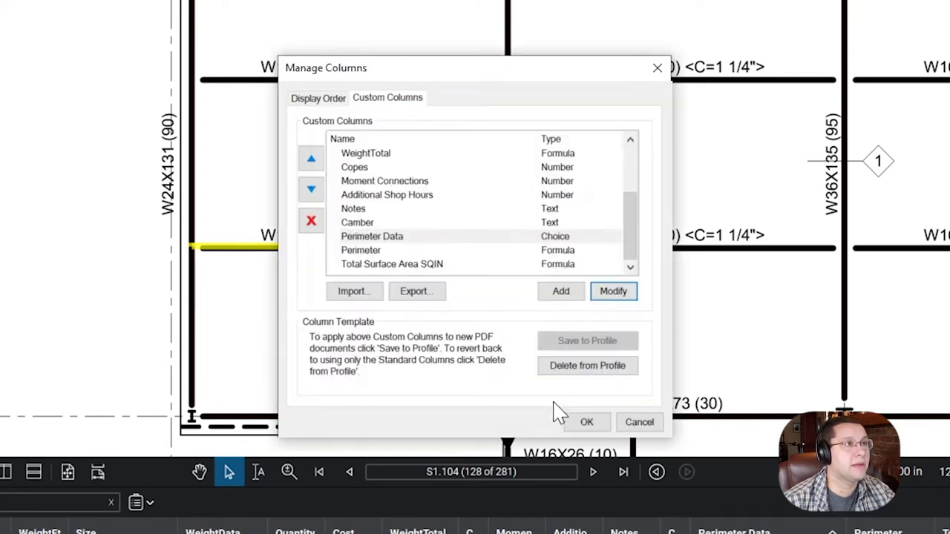
click(384, 252)
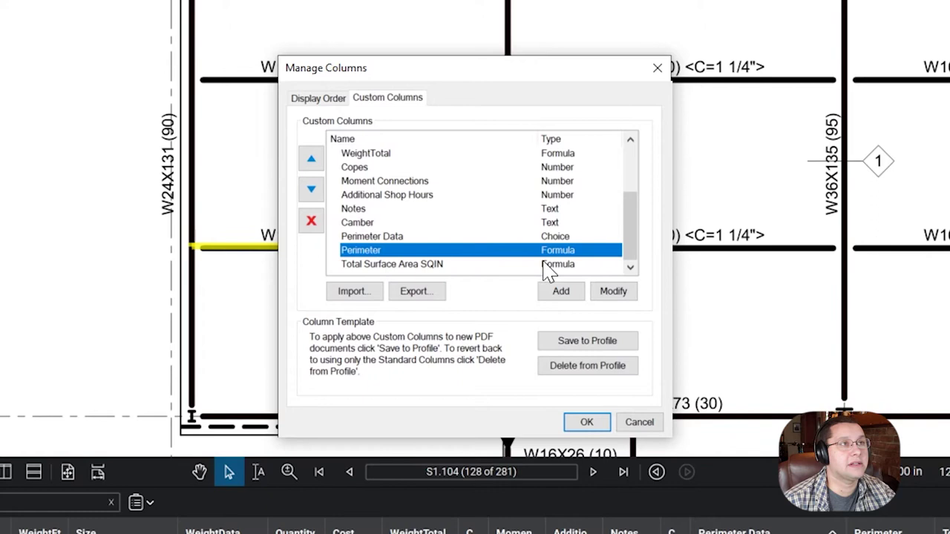
click(436, 238)
click(438, 254)
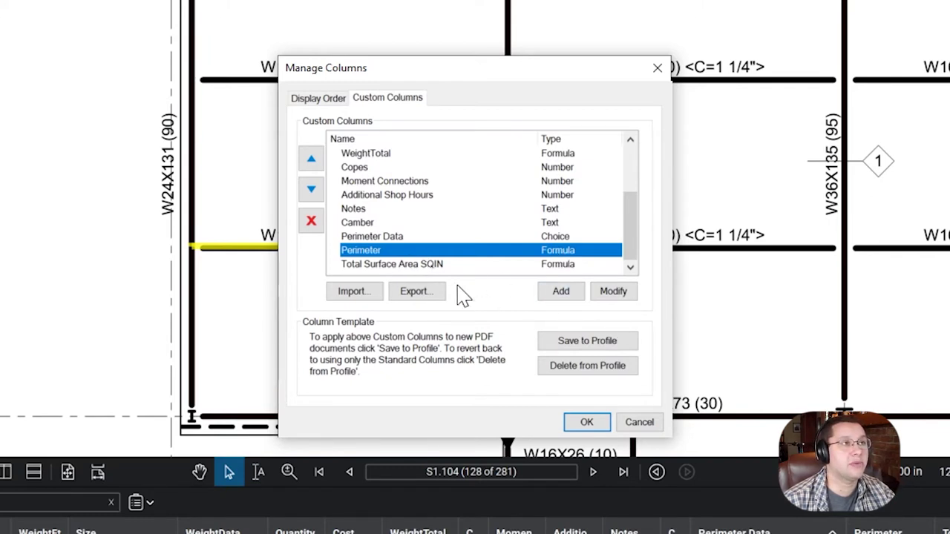
click(619, 298)
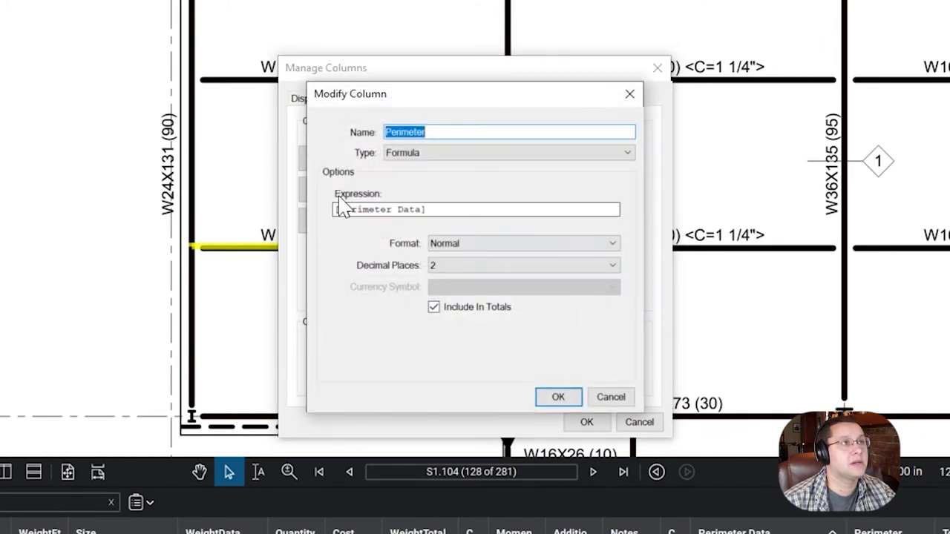
Set the Perimeter column expression to [Perimeter Data] and exclude it from totals.
click(454, 208)
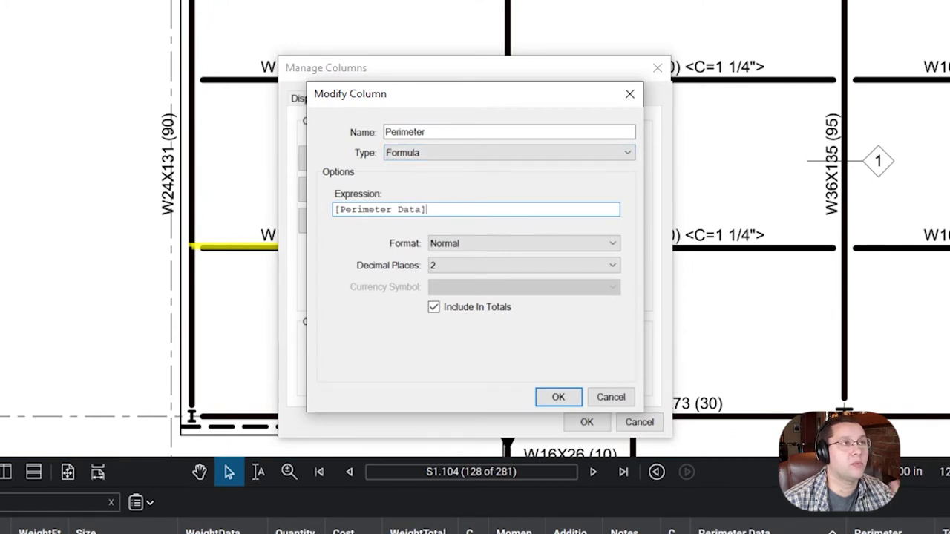
key(ctrl+a)
text(perim)
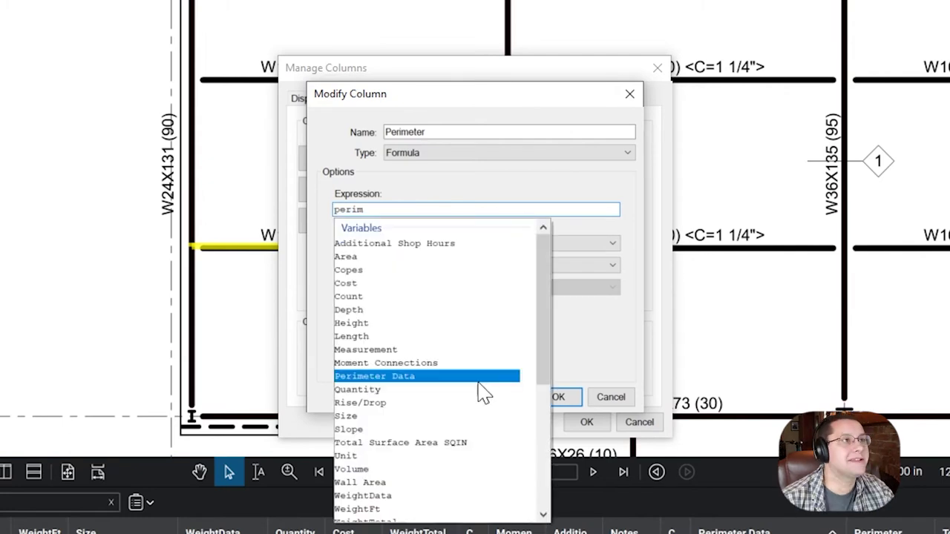
key(Escape)
key(ctrl+z)
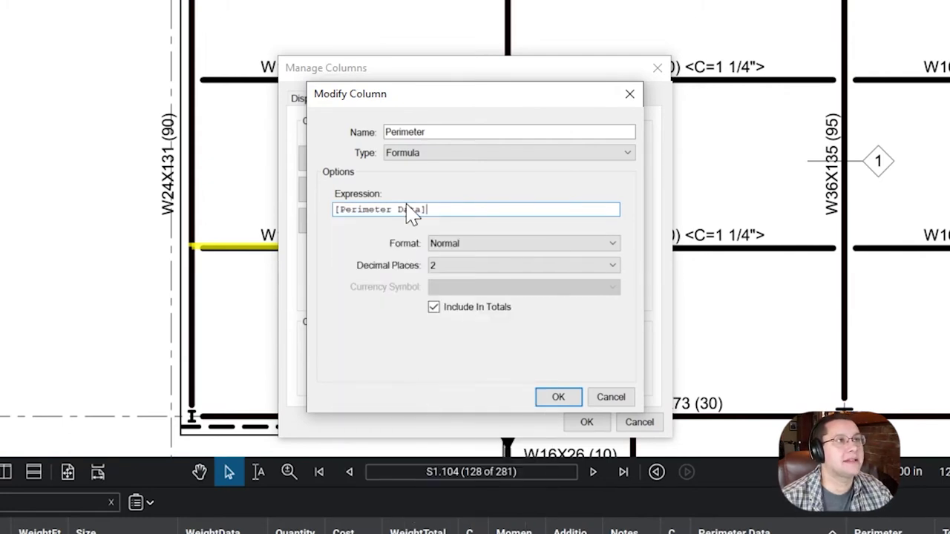
click(434, 307)
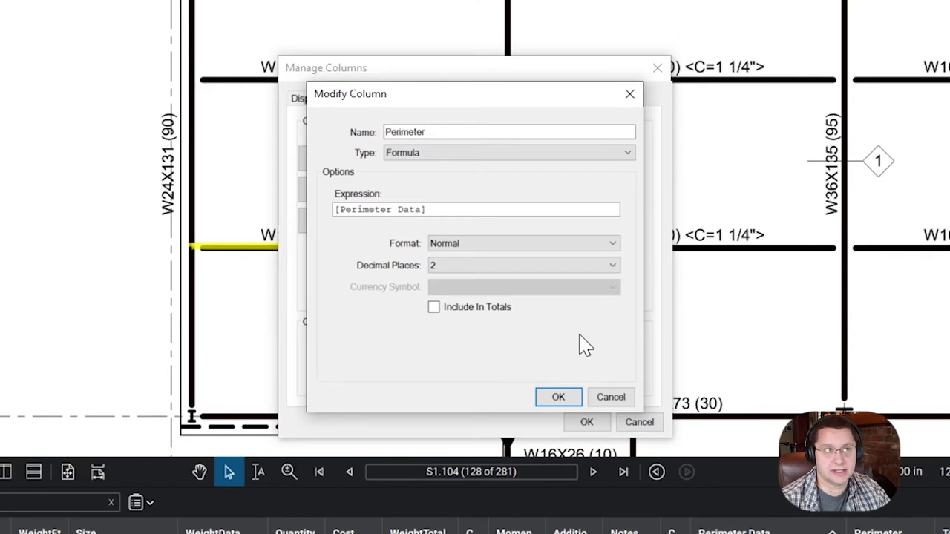
click(560, 399)
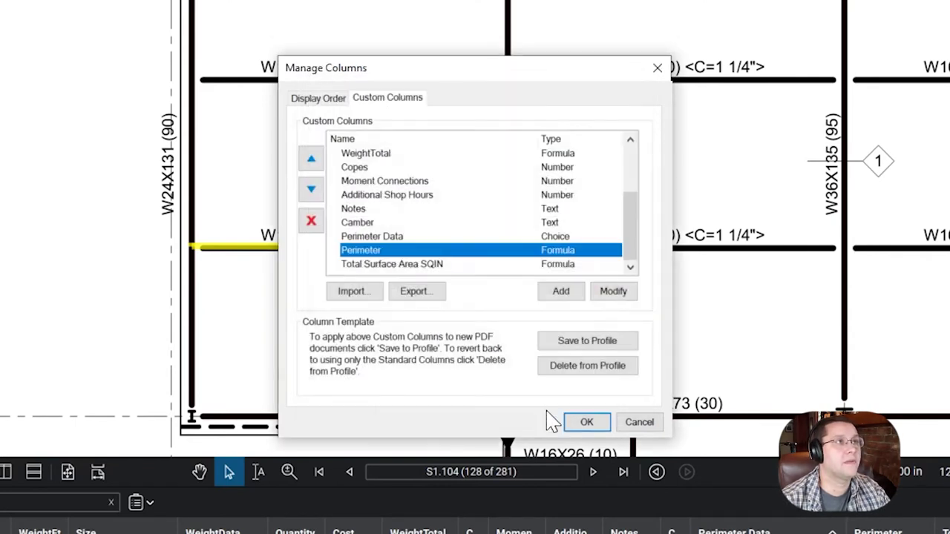
Leave the Total Surface Area SQIN formula unchanged, save the custom columns to the profile, and close Manage Columns.
click(425, 265)
click(612, 295)
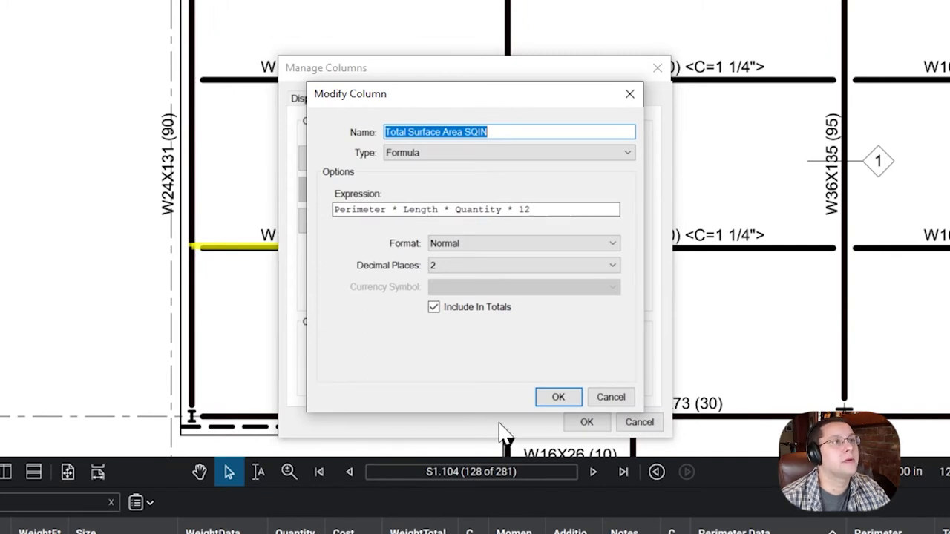
click(570, 398)
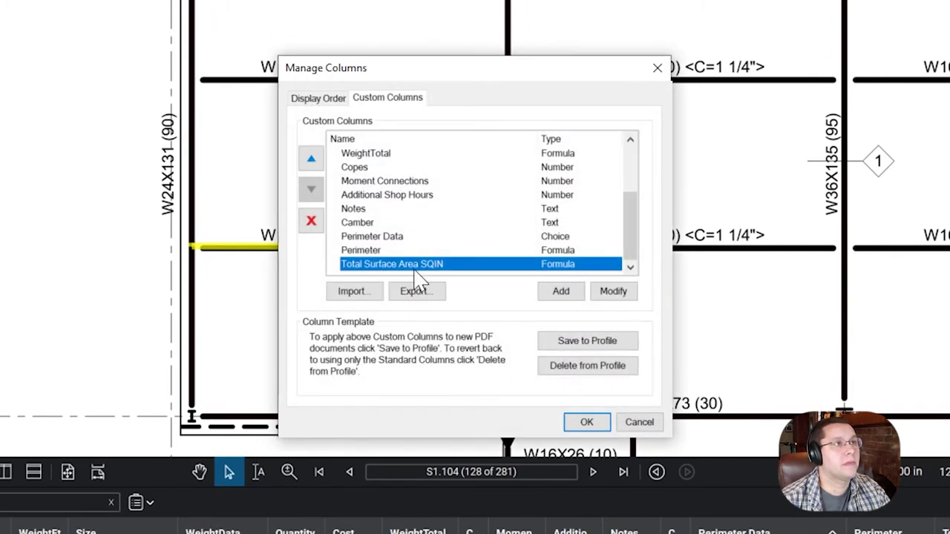
click(580, 346)
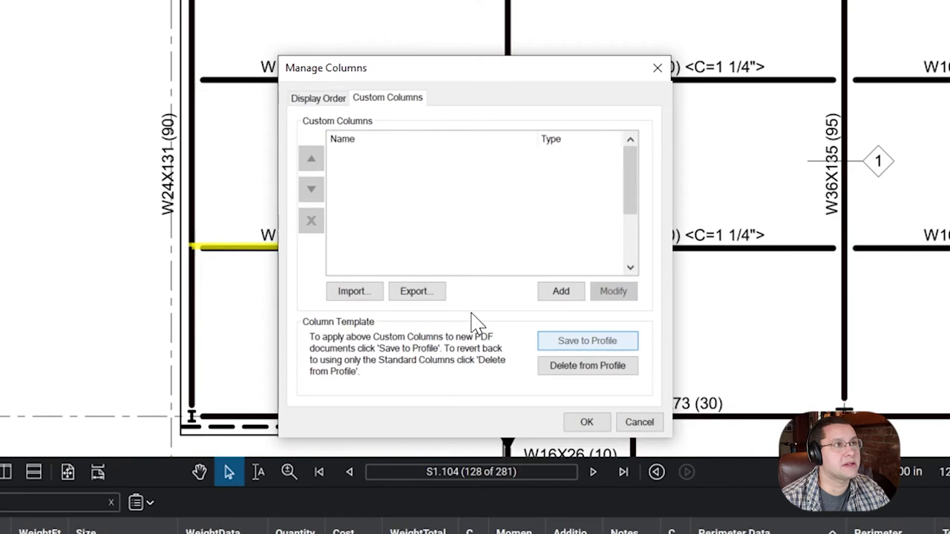
click(587, 422)
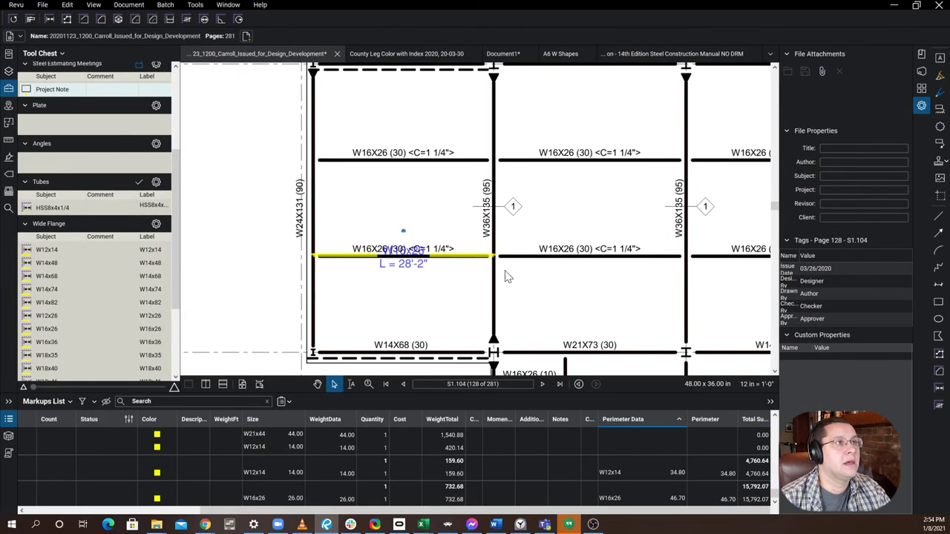
Delete the old W16x26 beam measurement.
click(40, 300)
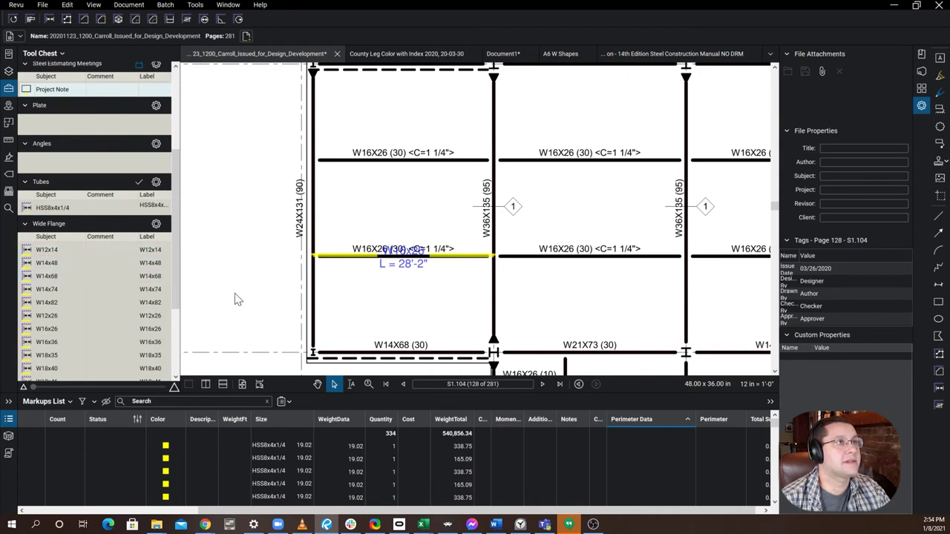
click(467, 269)
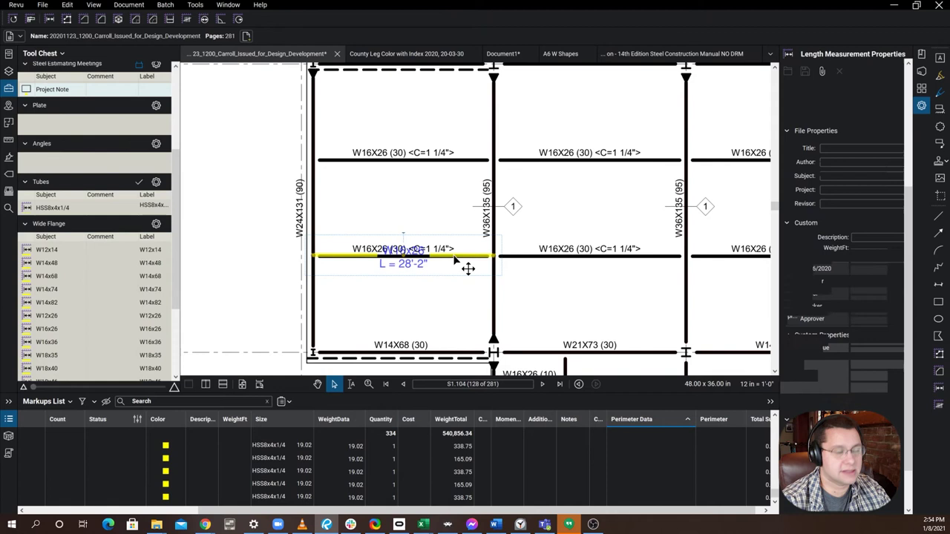
key(Delete)
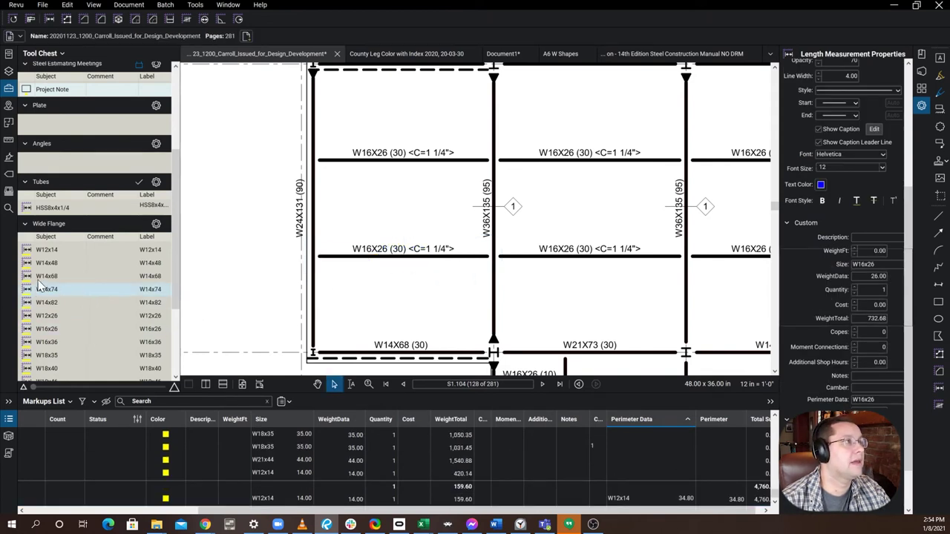
Measure the W16x26 beam column to column at 28'-2" and set its Perimeter Data to W16x26.
click(45, 328)
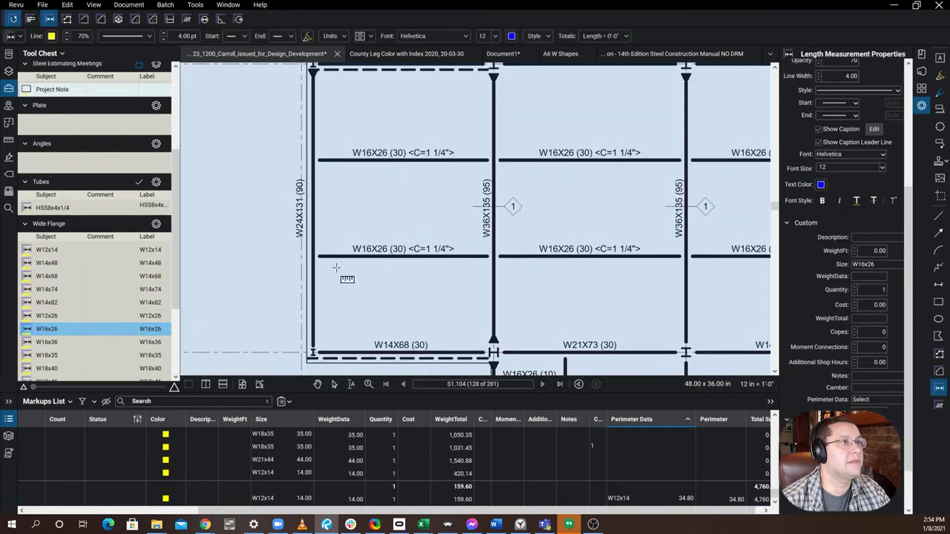
click(313, 258)
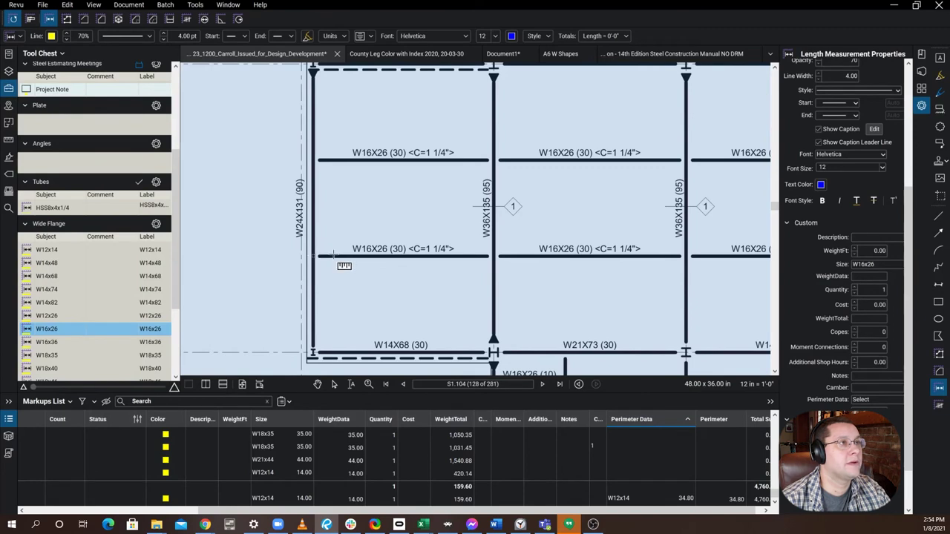
click(493, 258)
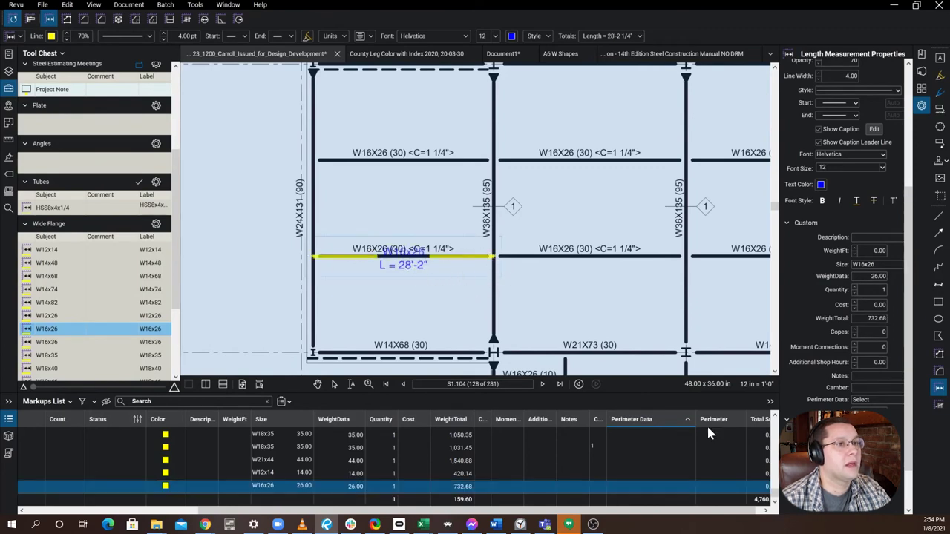
click(672, 490)
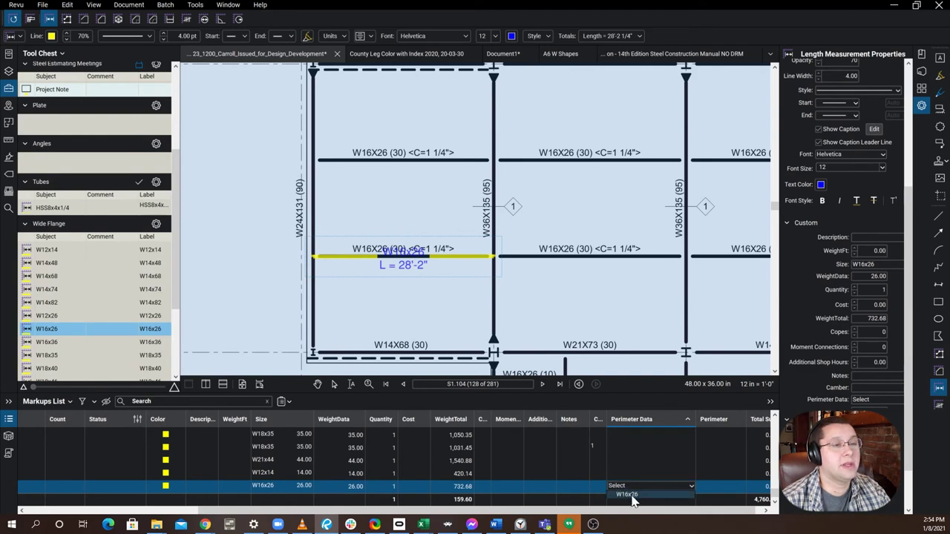
click(629, 496)
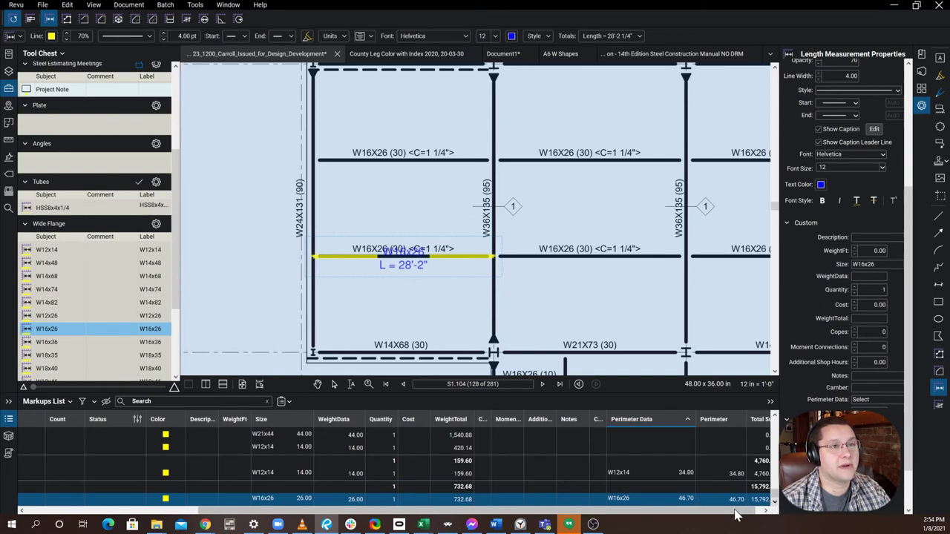
scroll(748, 518, right, 1)
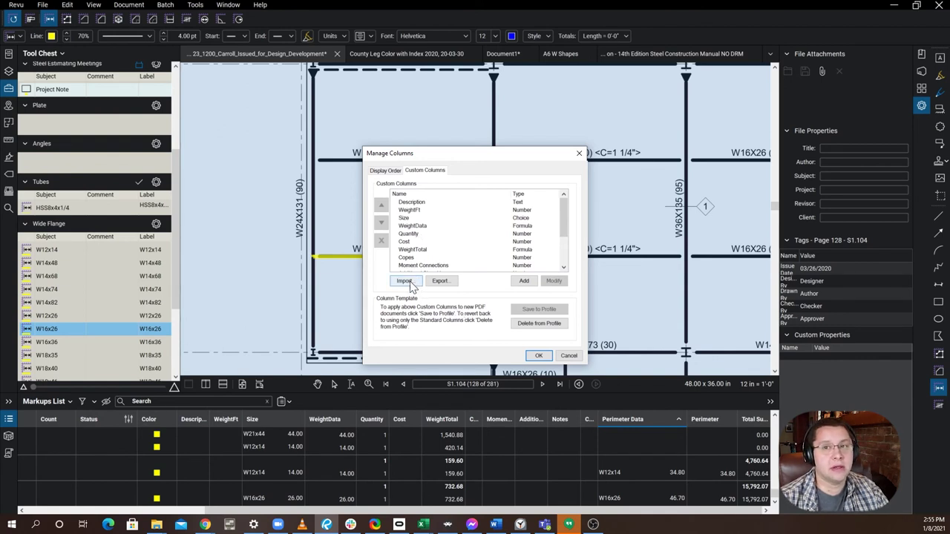
Start a new custom column of Choice type, then cancel adding it.
click(524, 283)
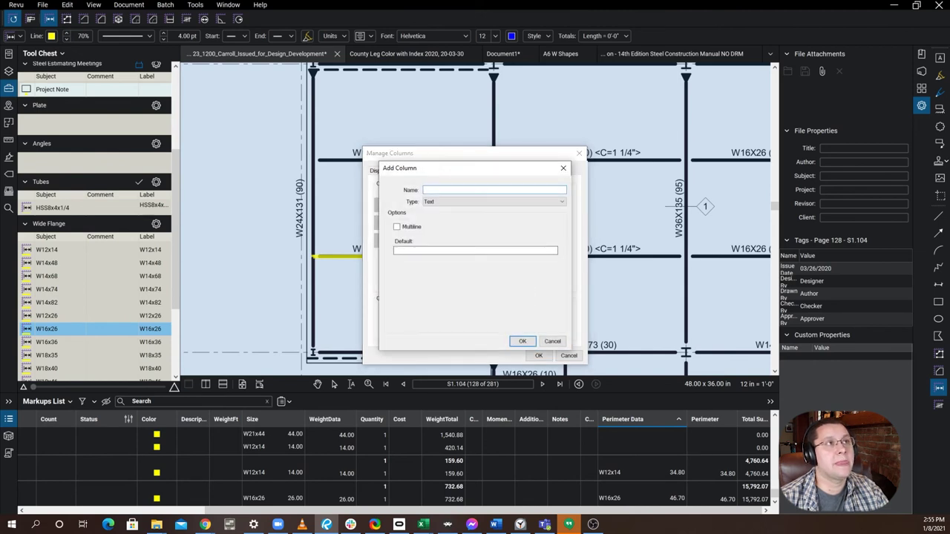
click(467, 203)
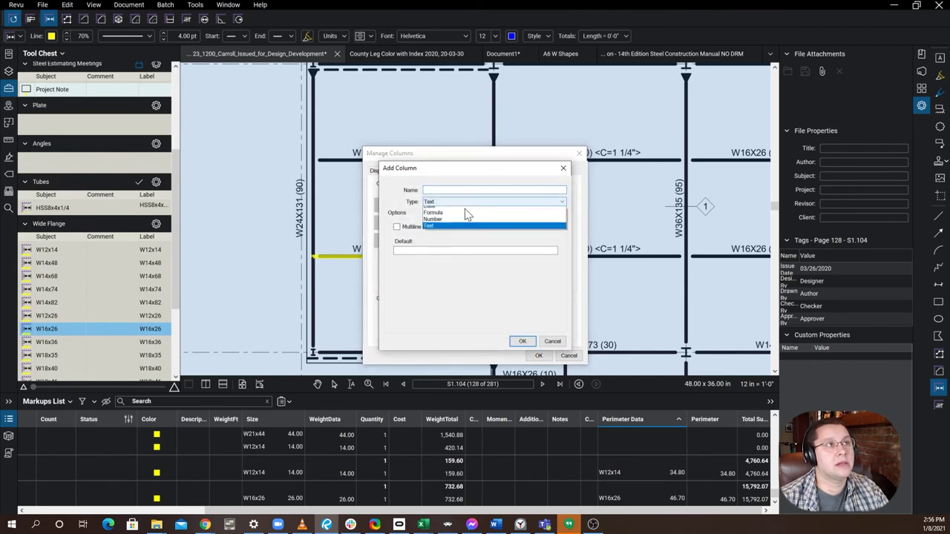
scroll(468, 214, up, 2)
click(444, 222)
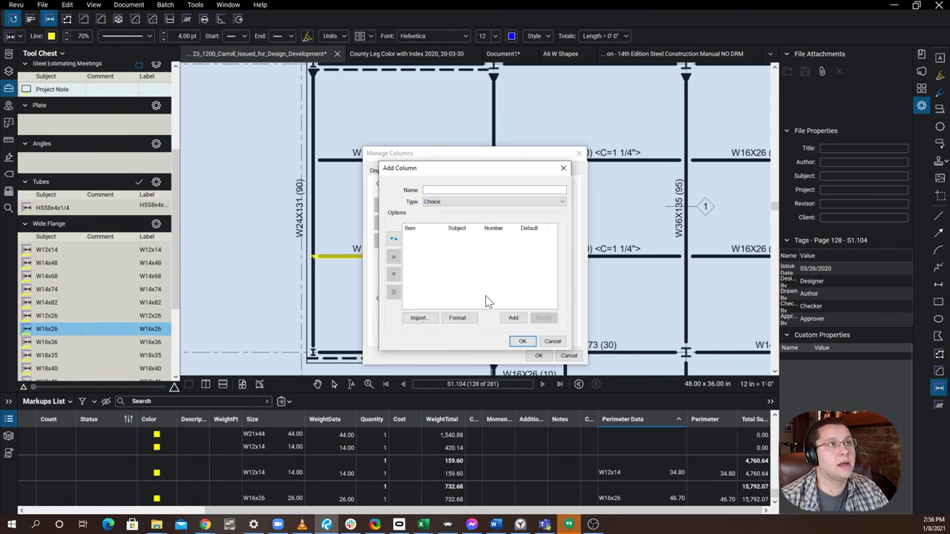
click(552, 342)
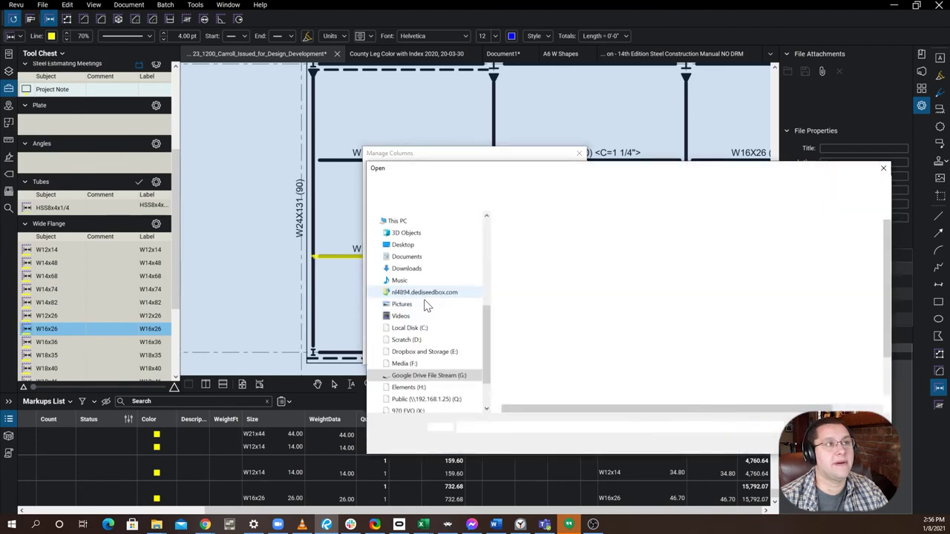